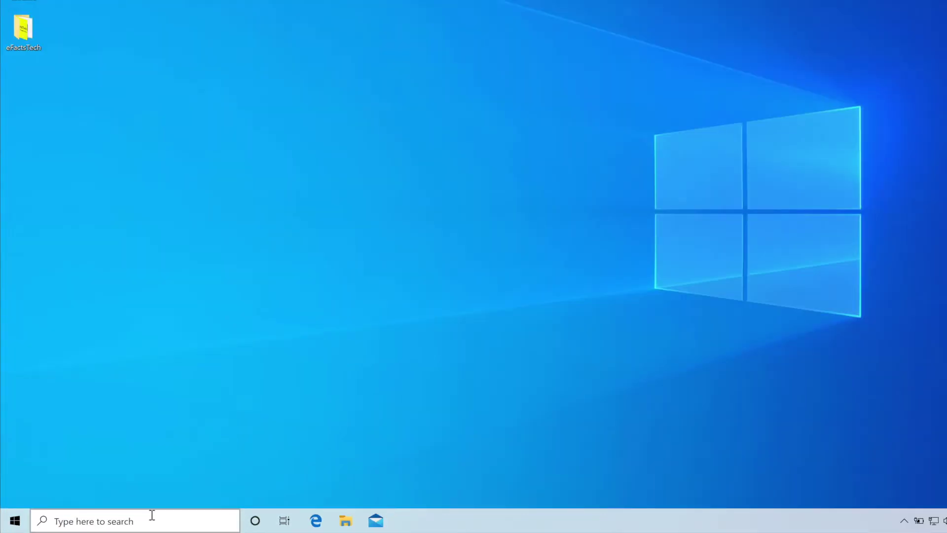
Check the current Windows version with winver, then close the About Windows dialog.
click(173, 518)
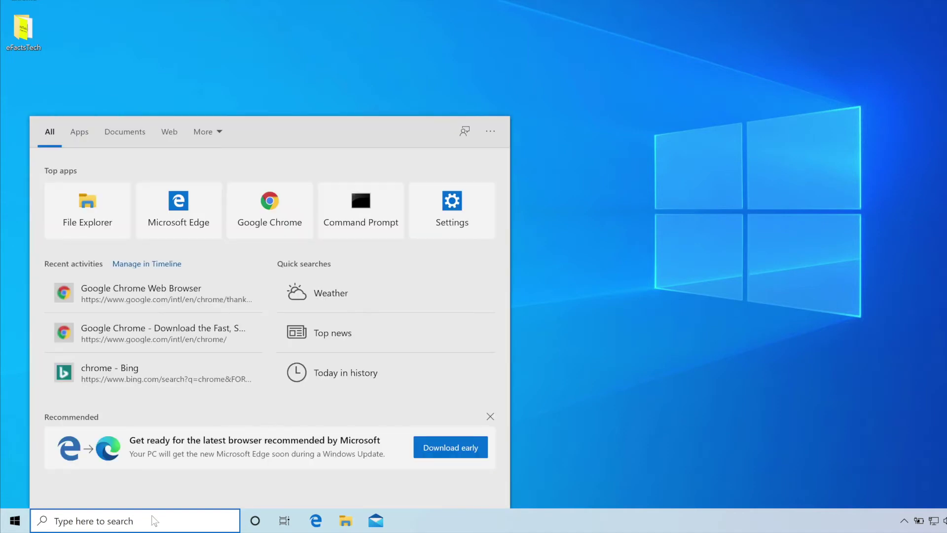
text(winver)
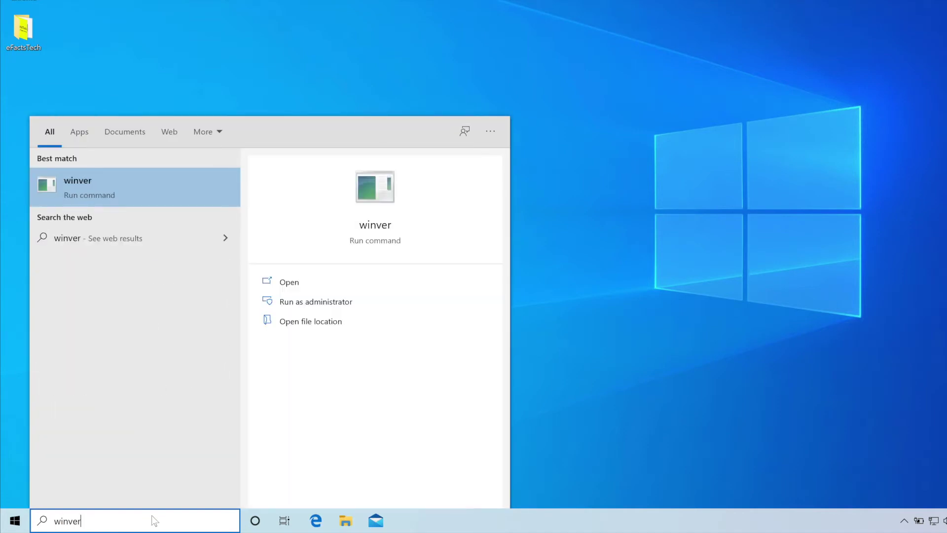
key(Return)
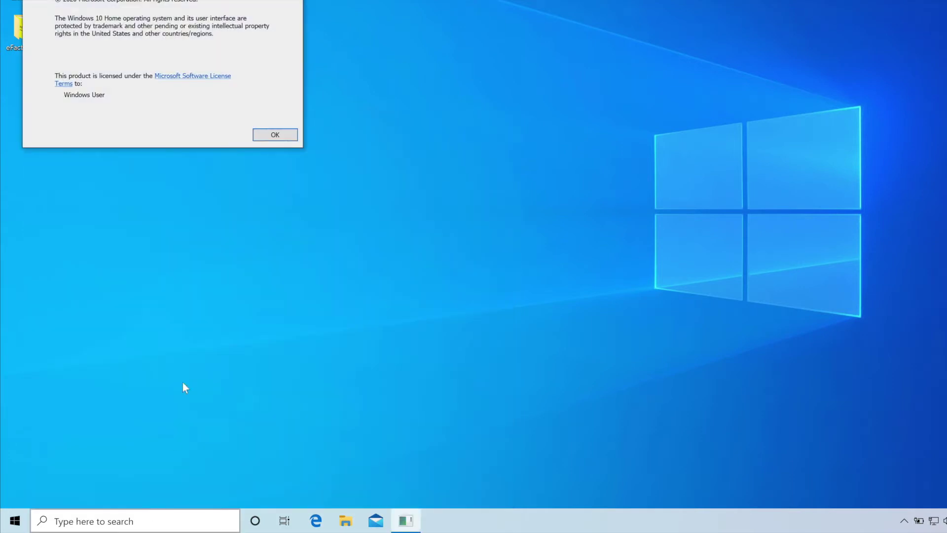
drag(195, 0, 546, 51)
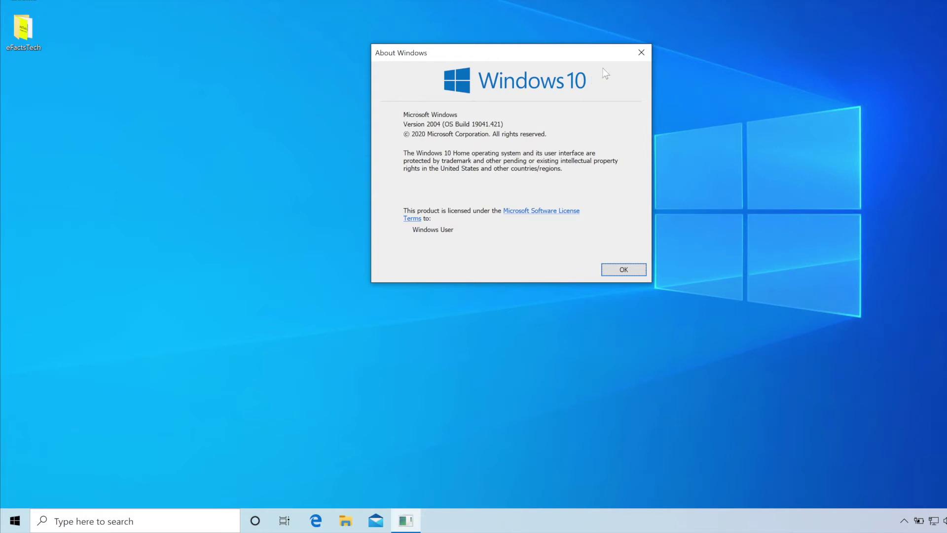
click(637, 53)
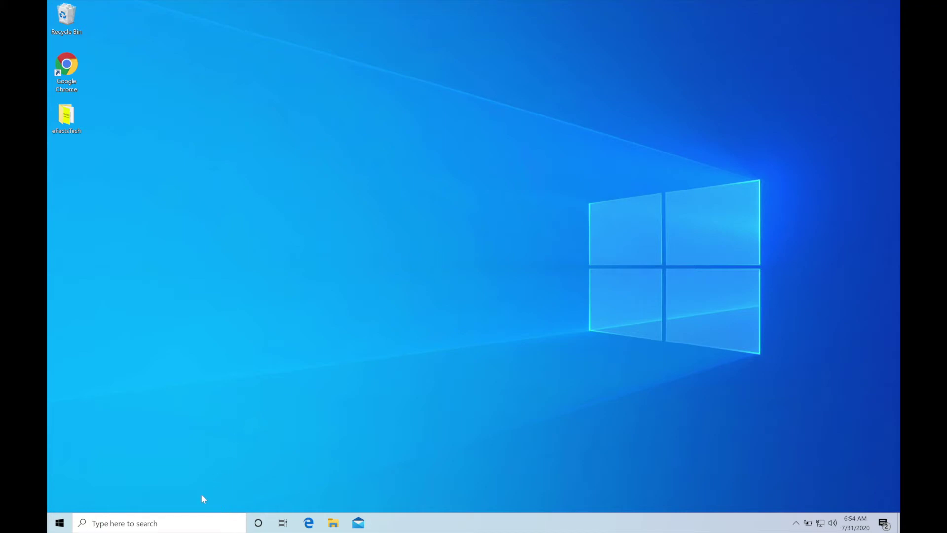
In an administrator Command Prompt, run DISM /ONLINE /GET-OSUNINSTALLWINDOW to see the uninstall window.
click(180, 522)
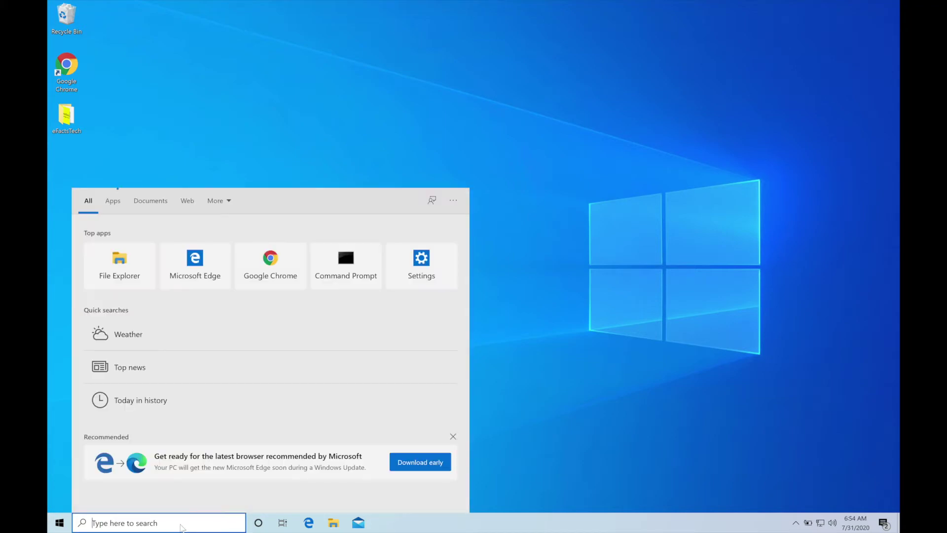
text(cmd)
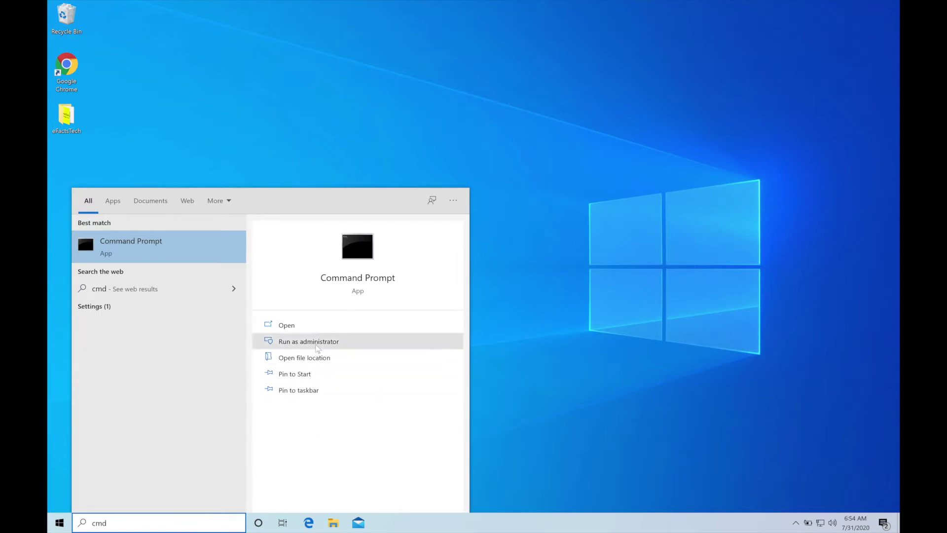
click(316, 345)
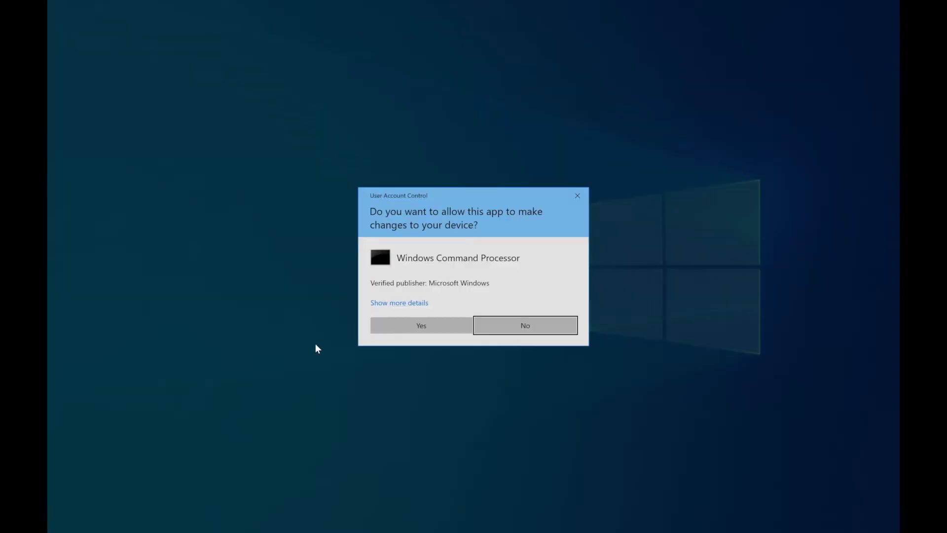
click(388, 322)
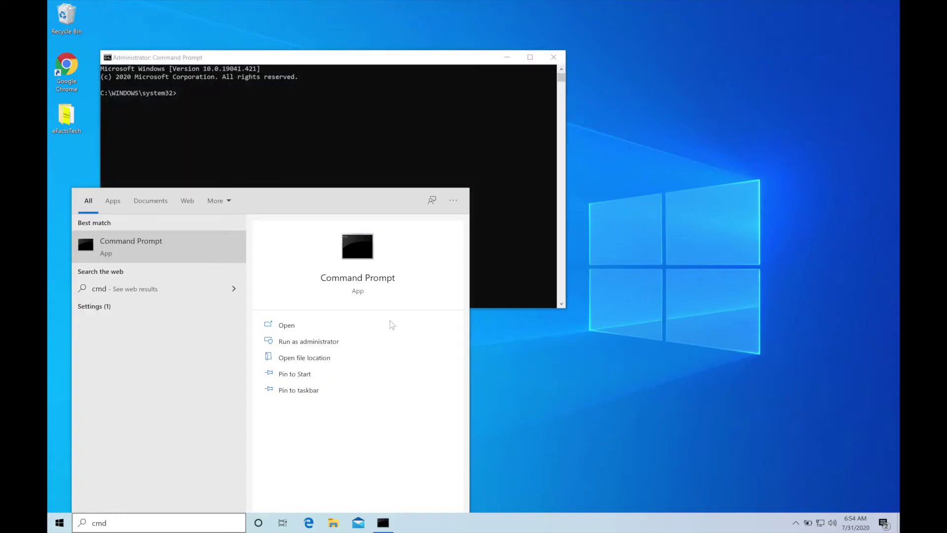
click(456, 133)
drag(439, 63, 599, 158)
text(DISM)
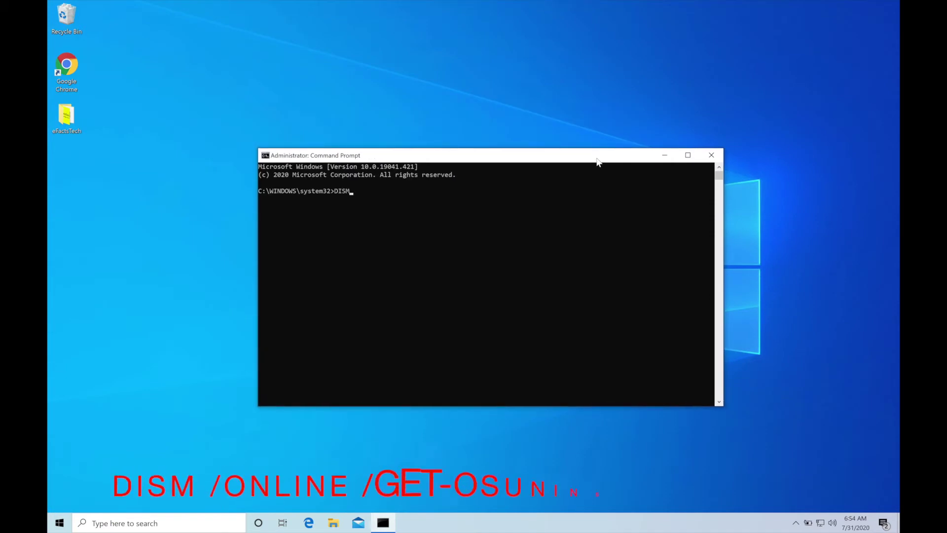
text( /ONLINE /GET)
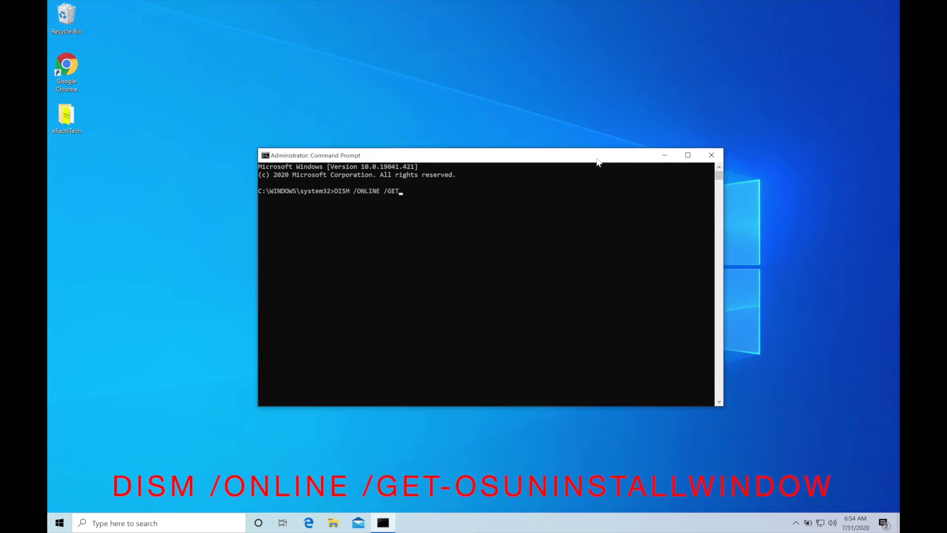
text(-OSUNINSTALLWINDOW)
key(Return)
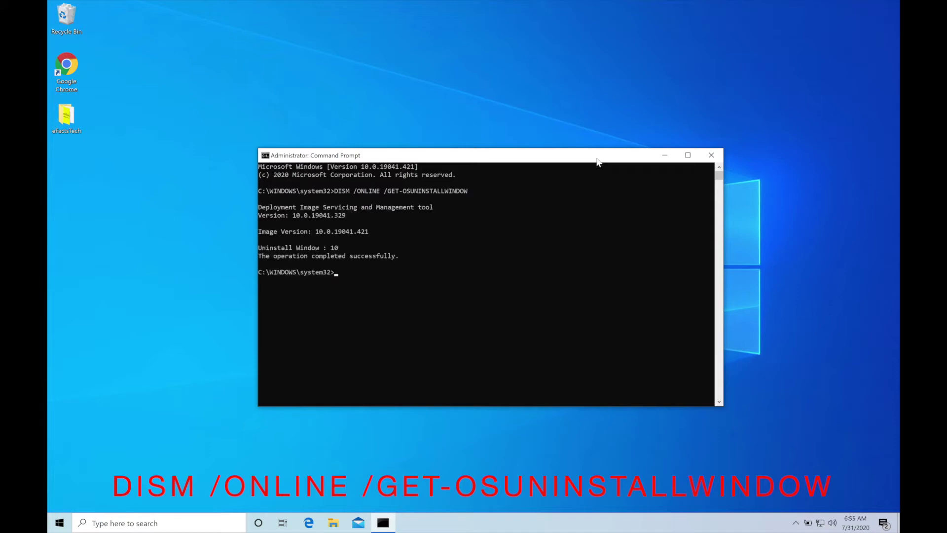
Close the console, confirm Windows.old exists on Local Disk (C:), then close File Explorer.
click(712, 155)
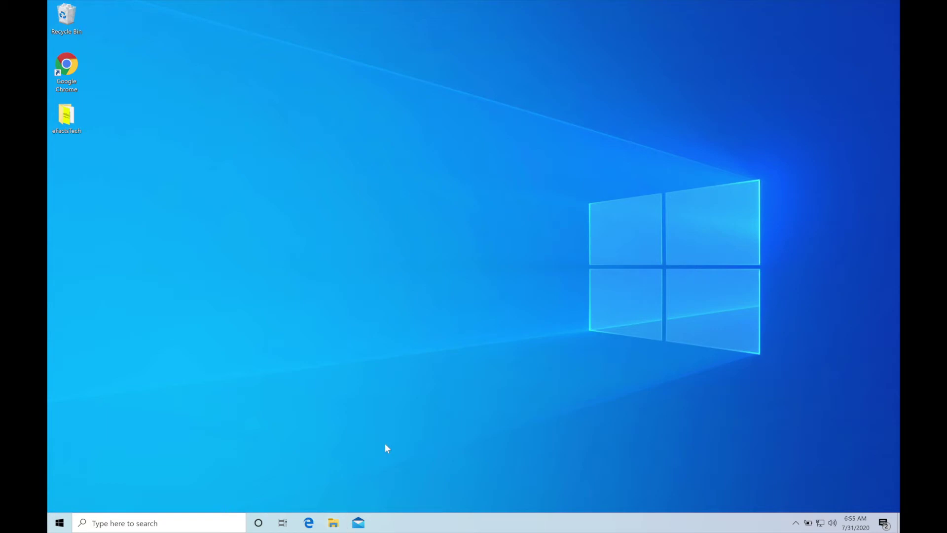
key(super+e)
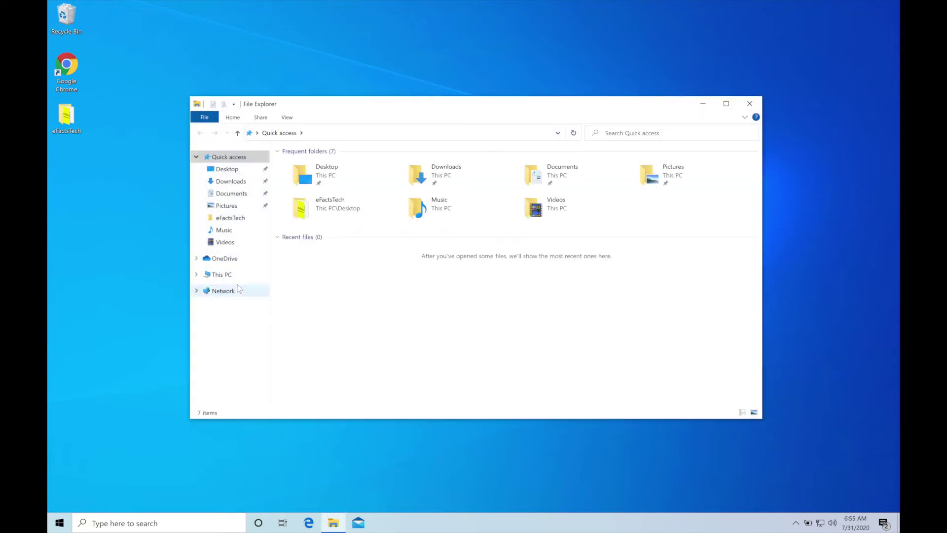
click(222, 275)
click(340, 279)
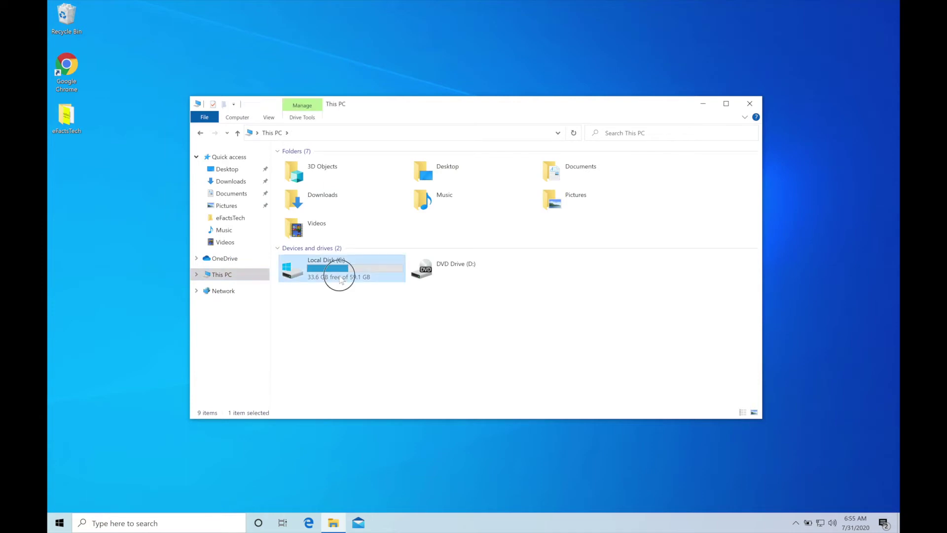
double_click(340, 279)
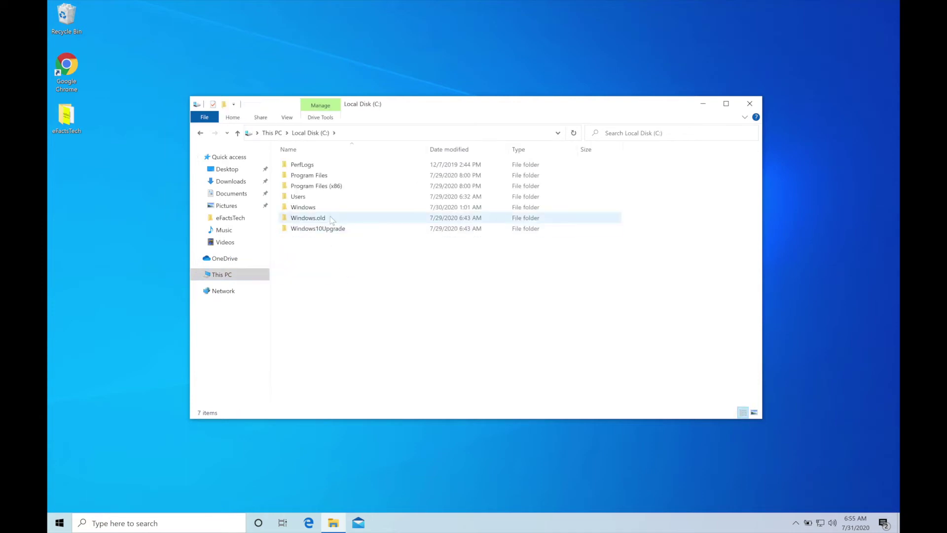
click(332, 219)
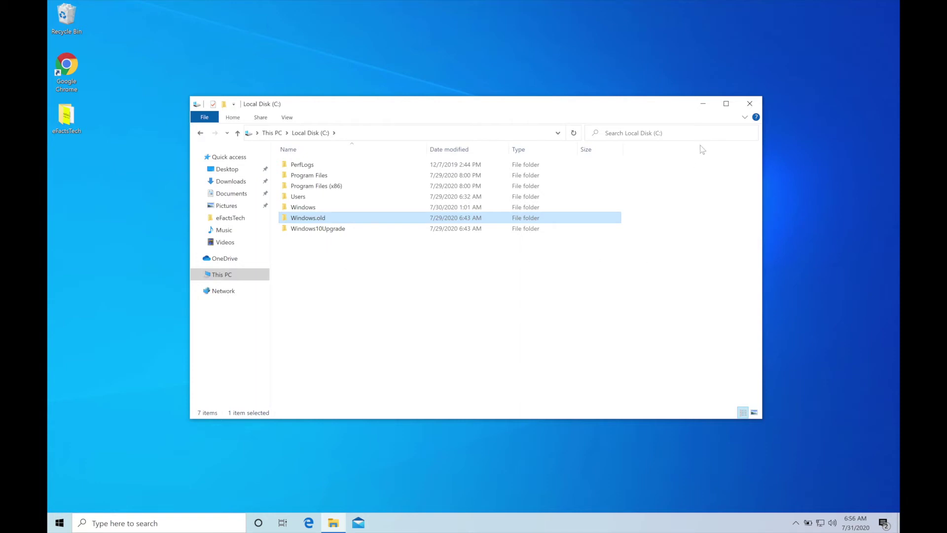
click(750, 104)
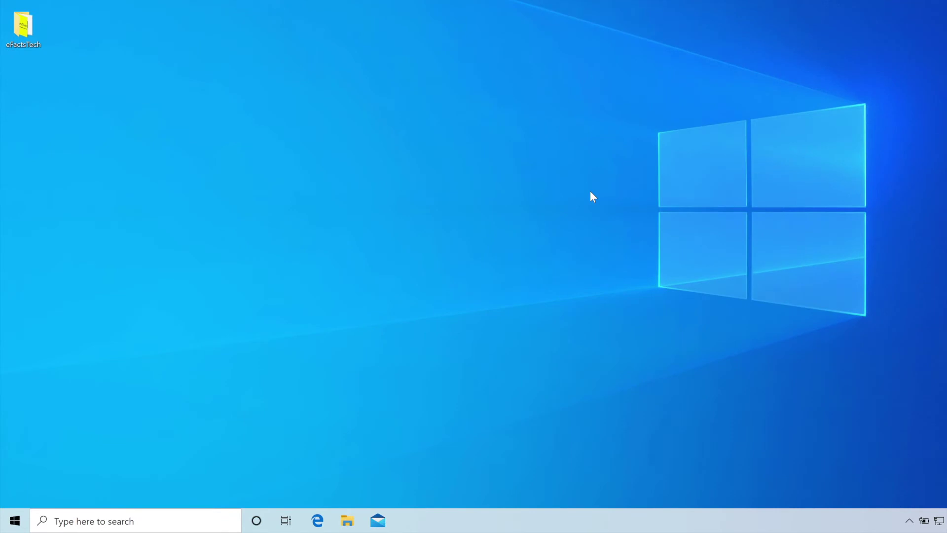
Reach Update & Security > Recovery in Settings and start going back to the previous version.
right_click(14, 521)
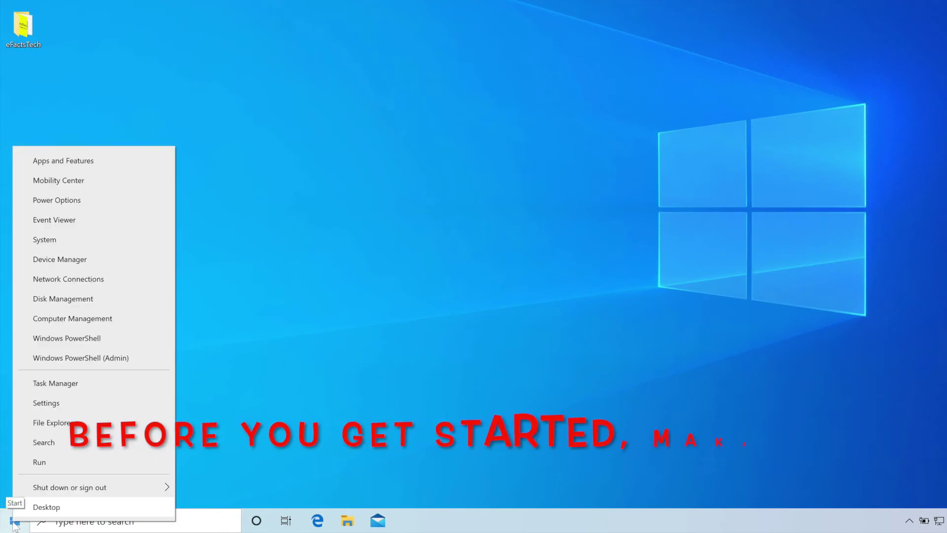
click(65, 402)
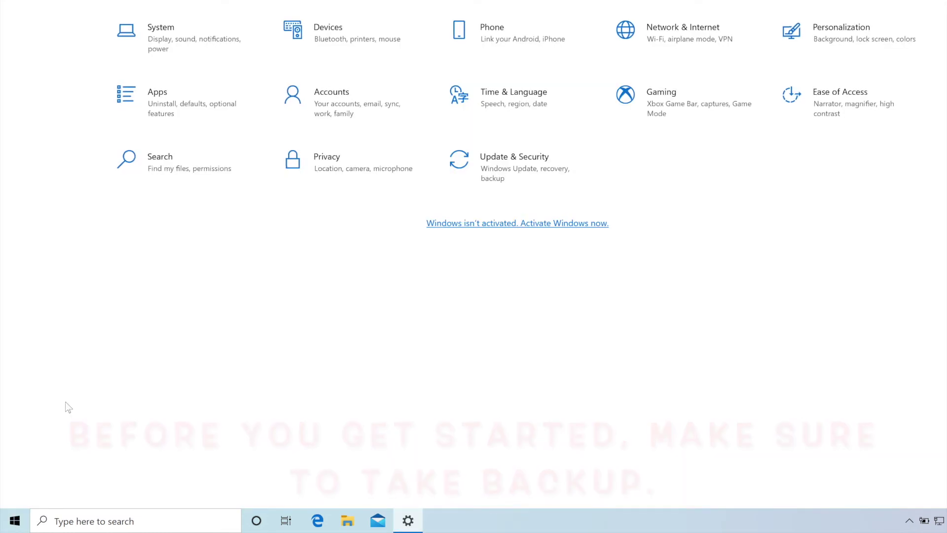
click(489, 231)
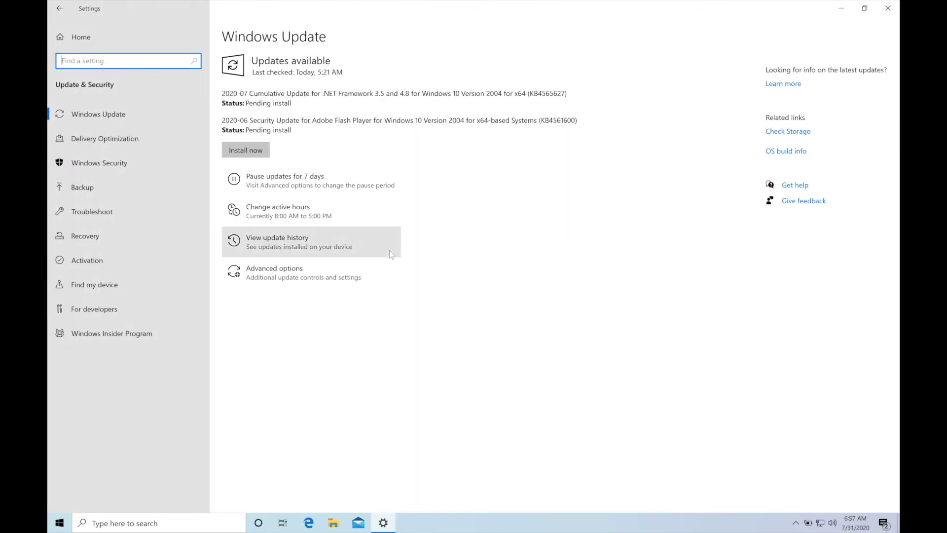
click(125, 235)
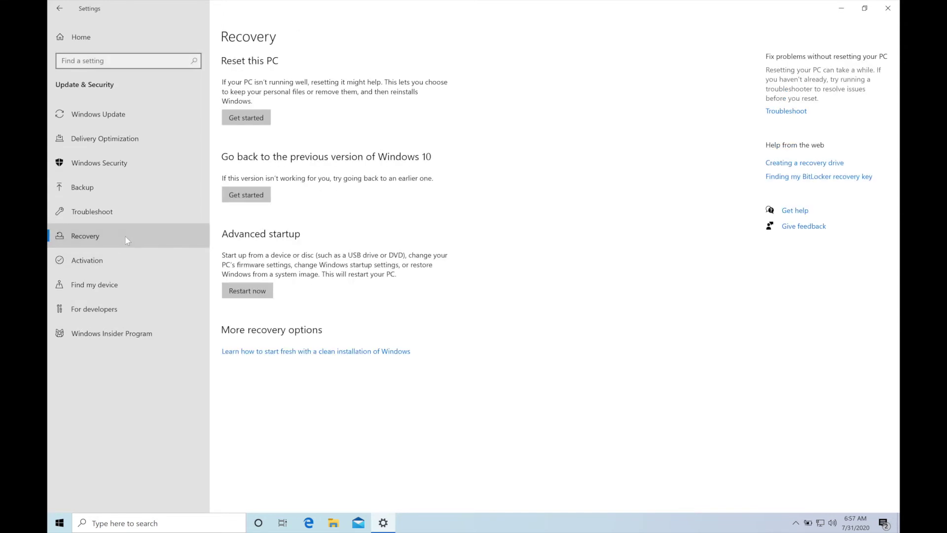
click(252, 198)
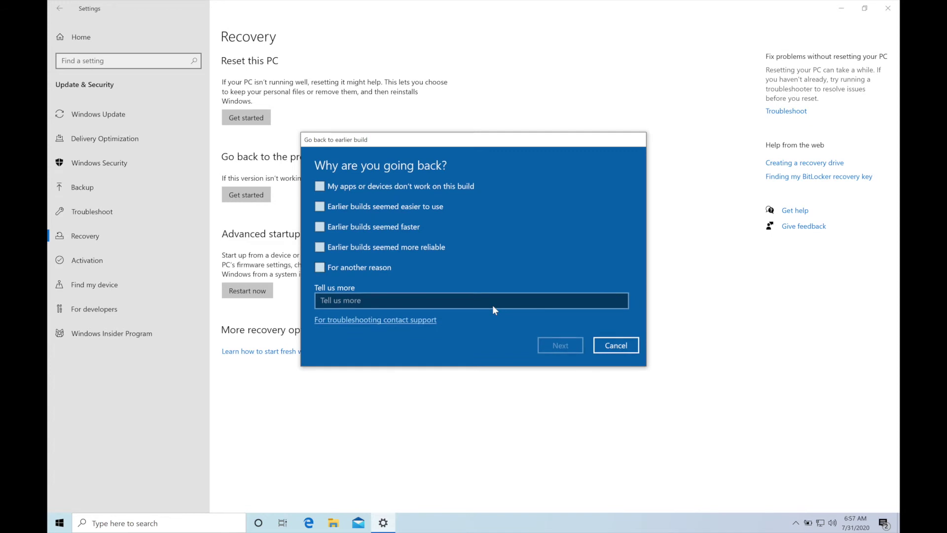
Cite faster and more reliable earlier builds, skip updates, and confirm Go back to earlier build.
click(319, 227)
click(319, 247)
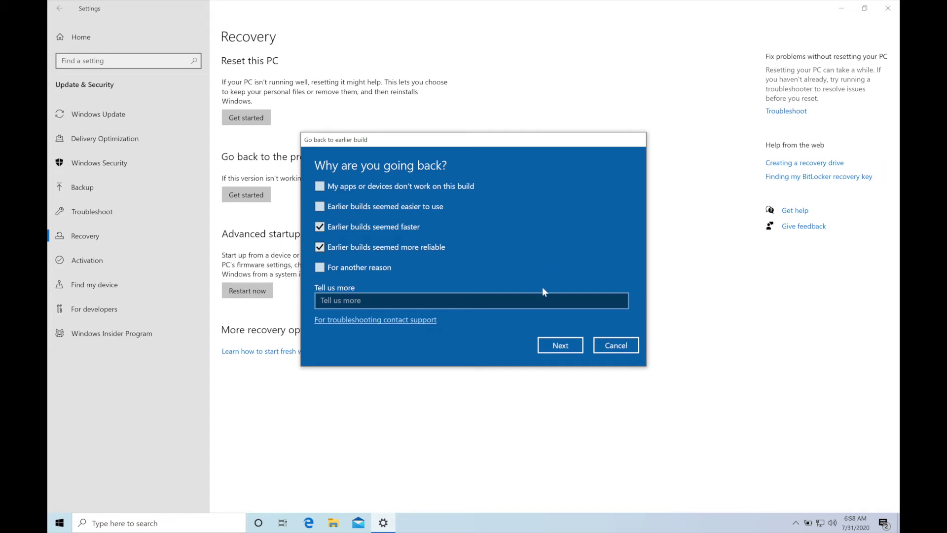
click(557, 346)
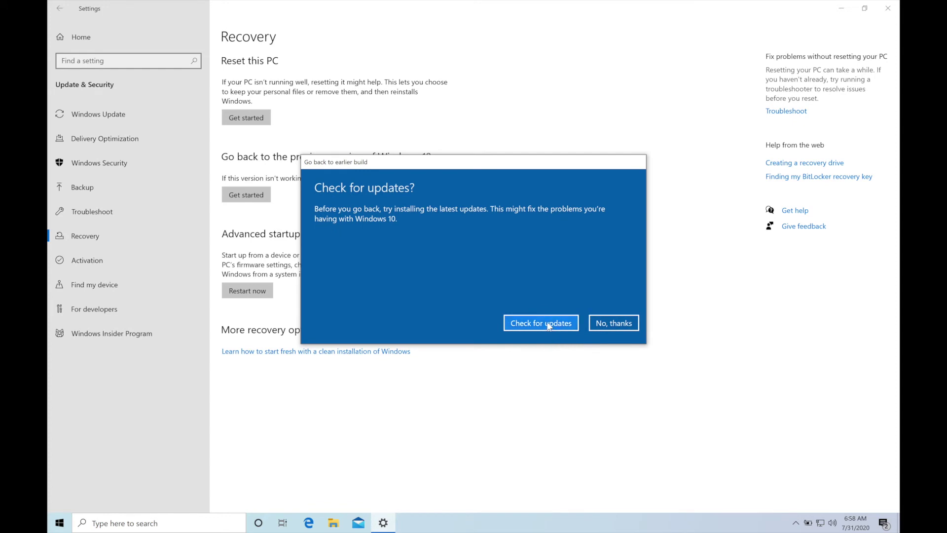
click(615, 324)
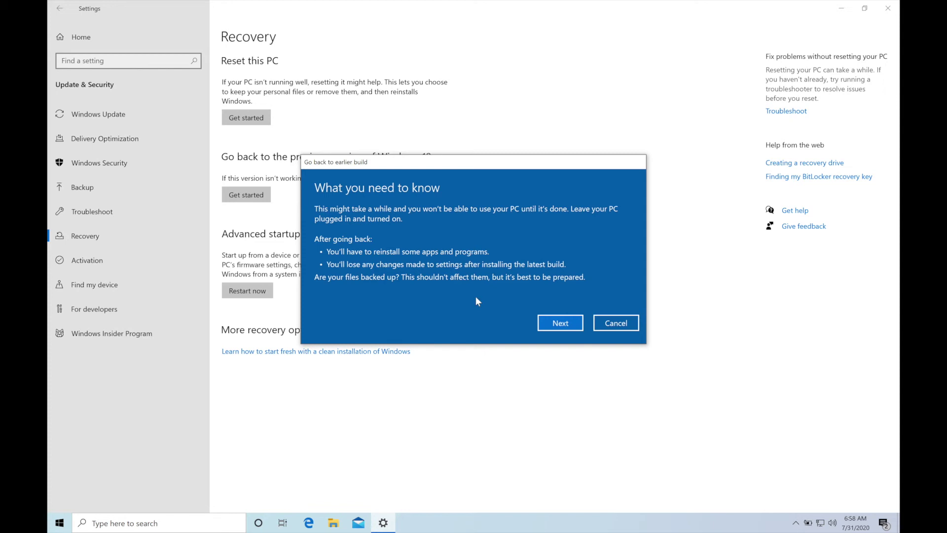
click(561, 325)
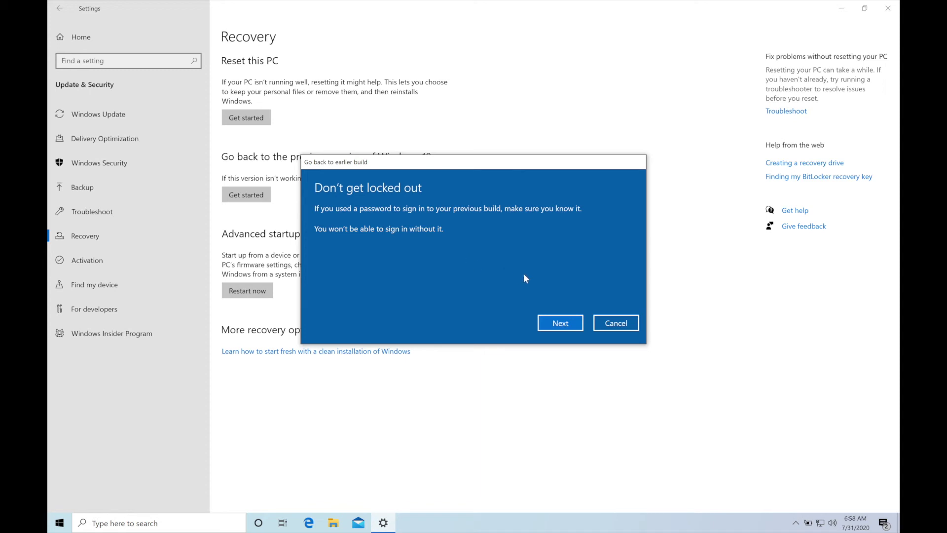
click(557, 328)
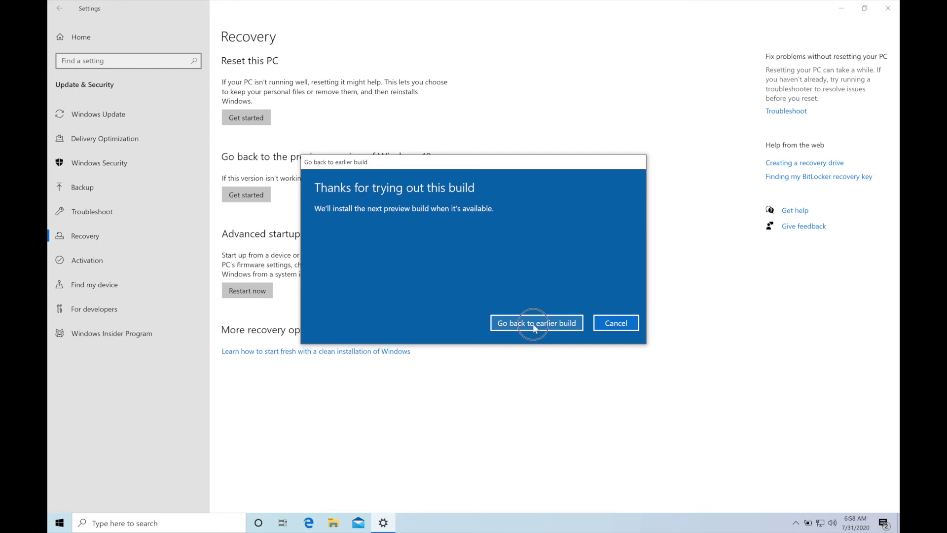
click(535, 323)
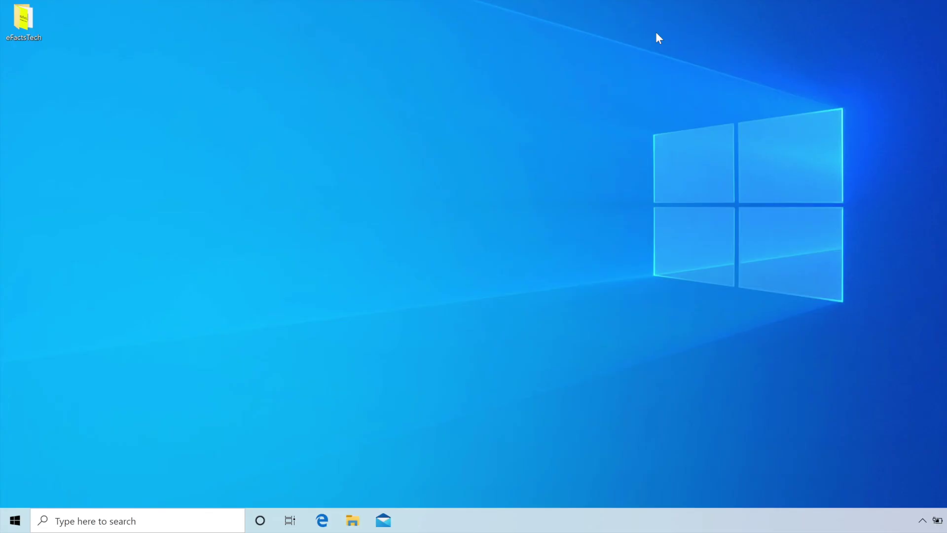
click(167, 518)
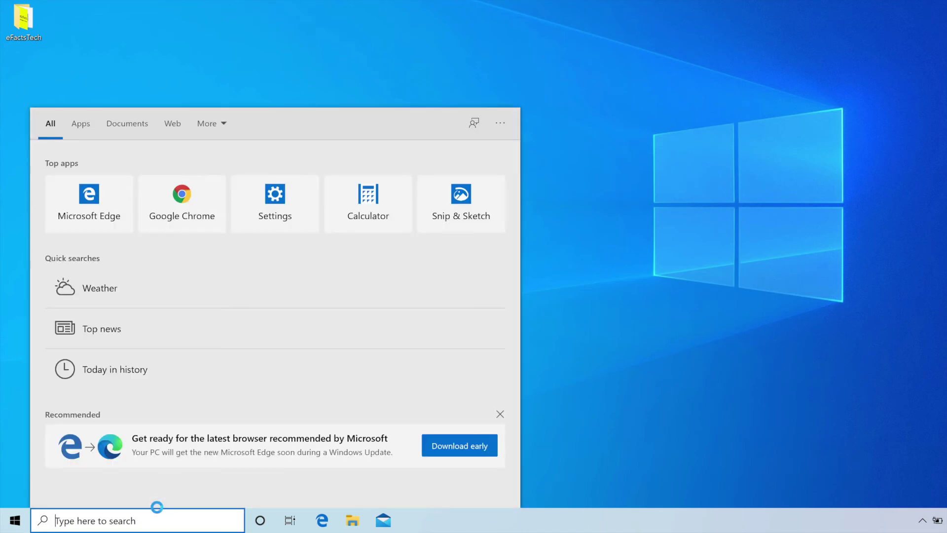
text(winver)
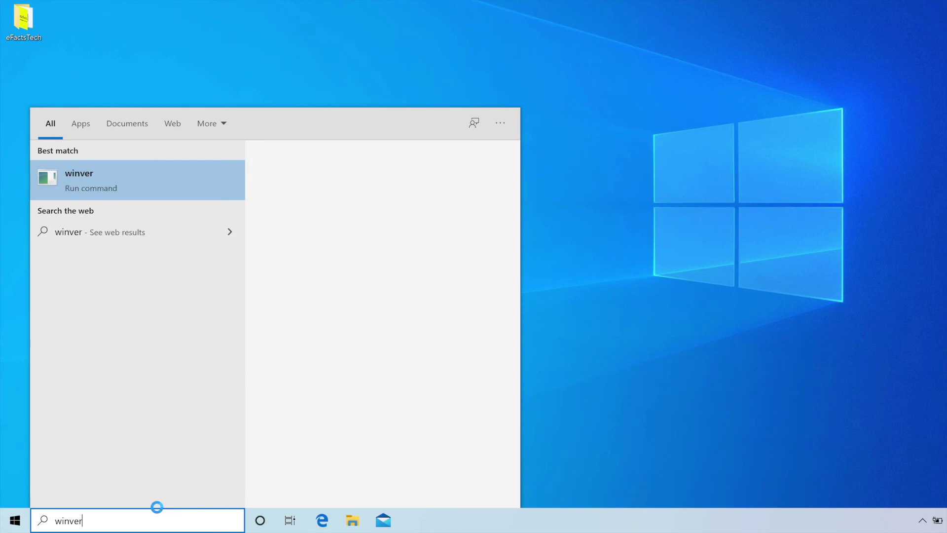
key(Return)
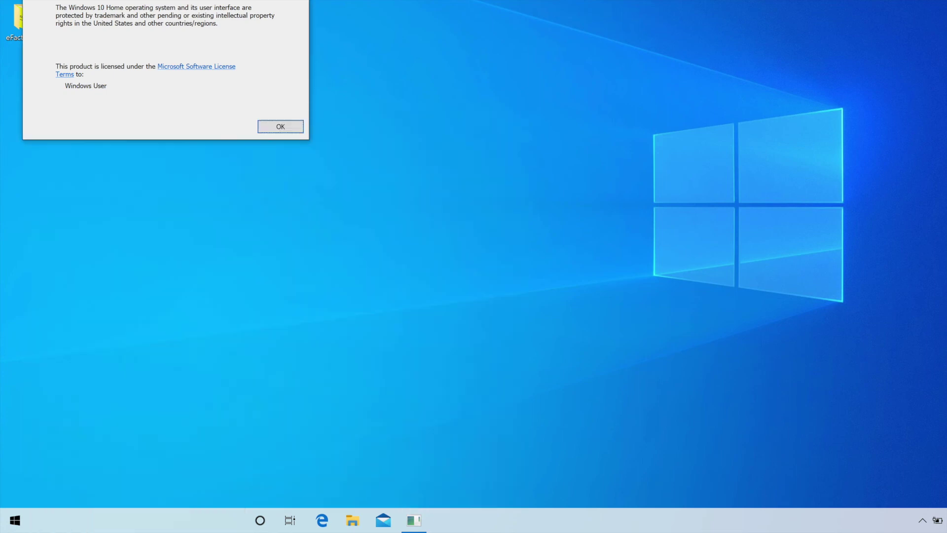
drag(222, 2, 582, 85)
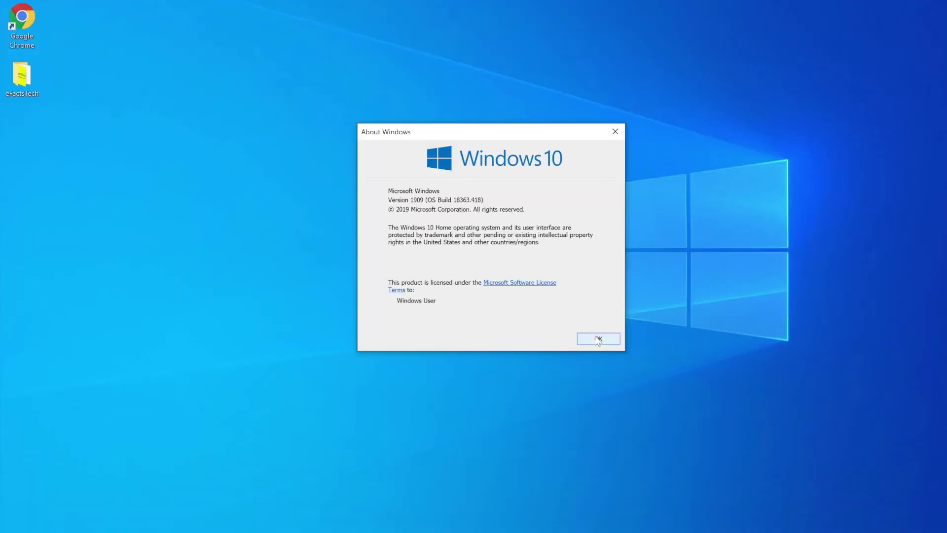
click(597, 340)
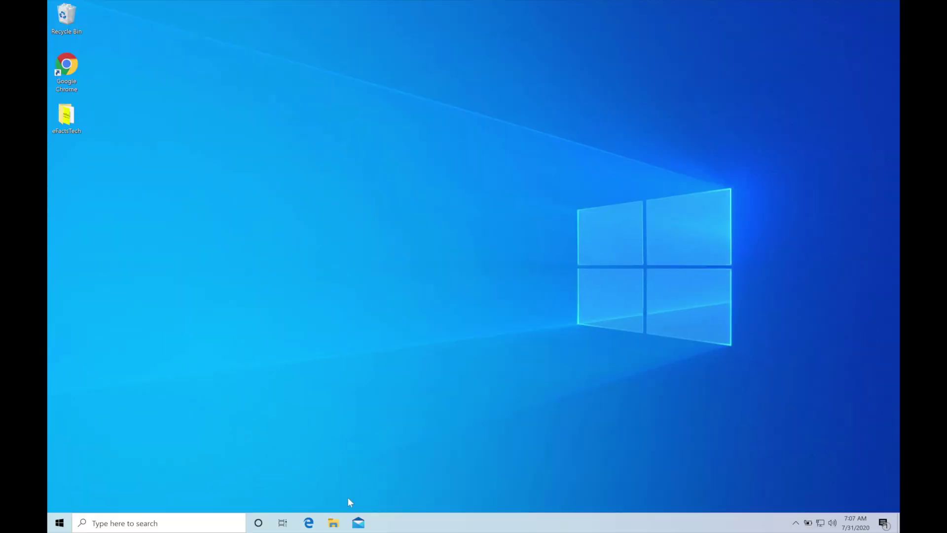
Open Local Disk (C:) from This PC in File Explorer to check for Windows.old.
click(334, 524)
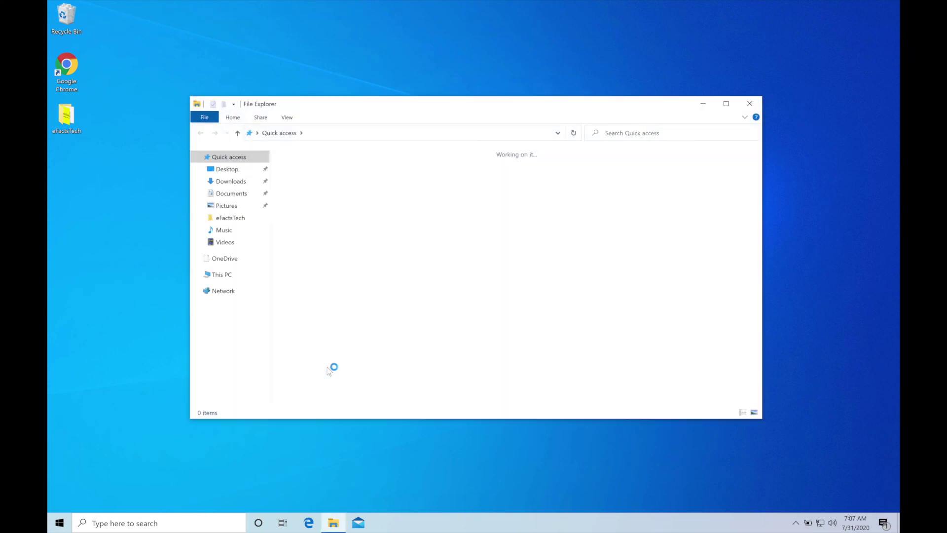
click(235, 274)
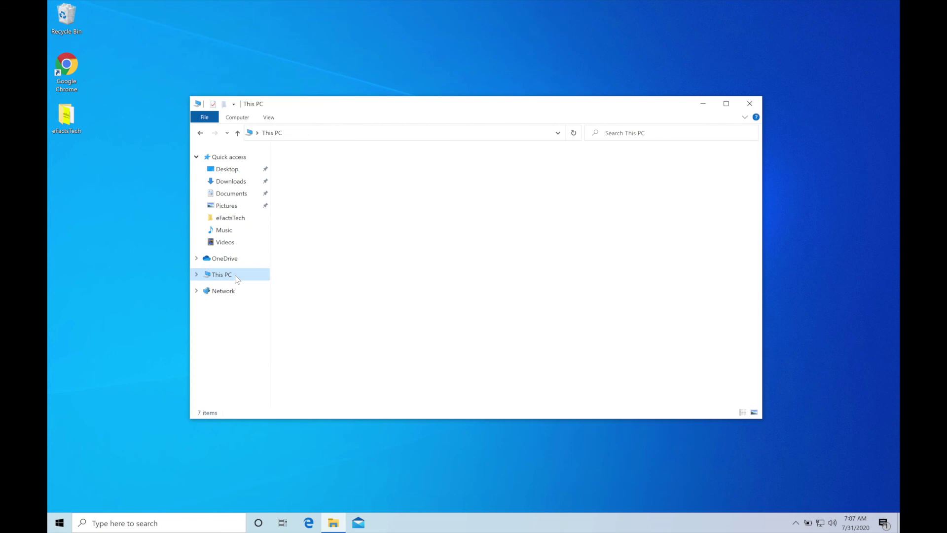
double_click(335, 275)
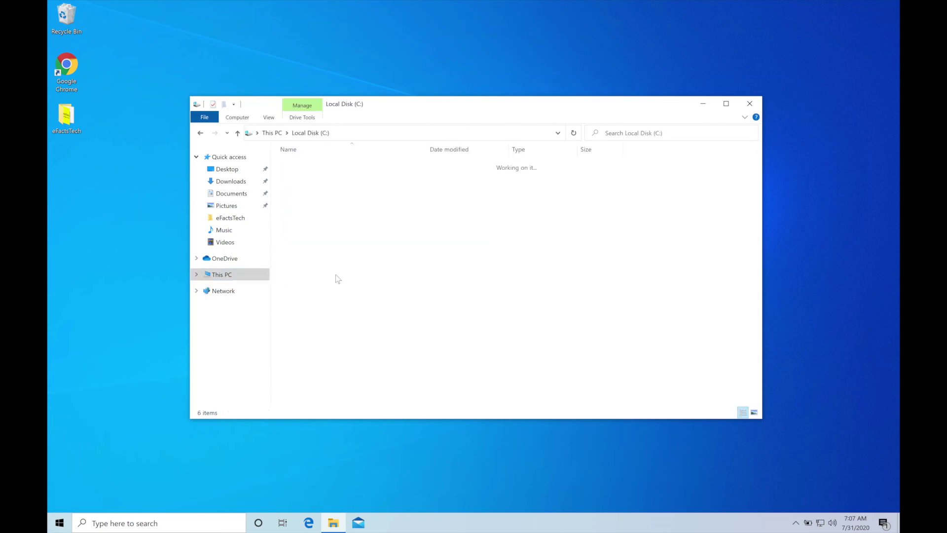